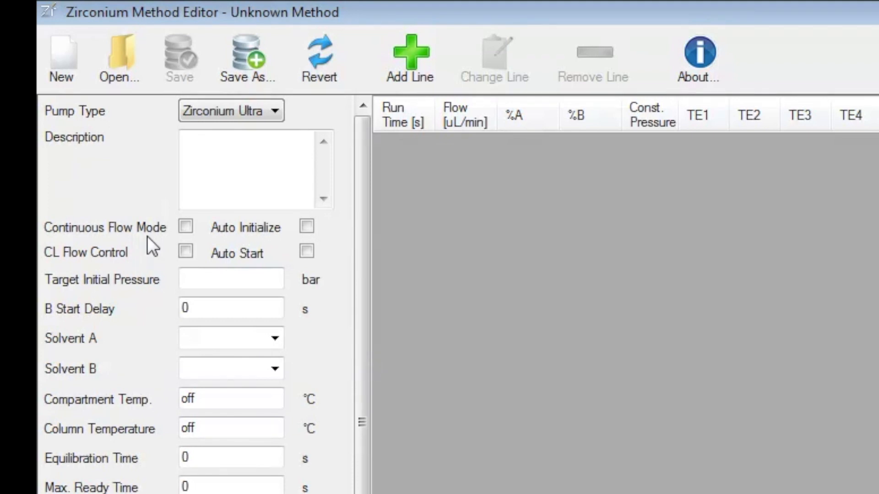
- Enable Continuous Flow Mode and CL Flow Control, and set the B Start Delay to 4 s
click(186, 226)
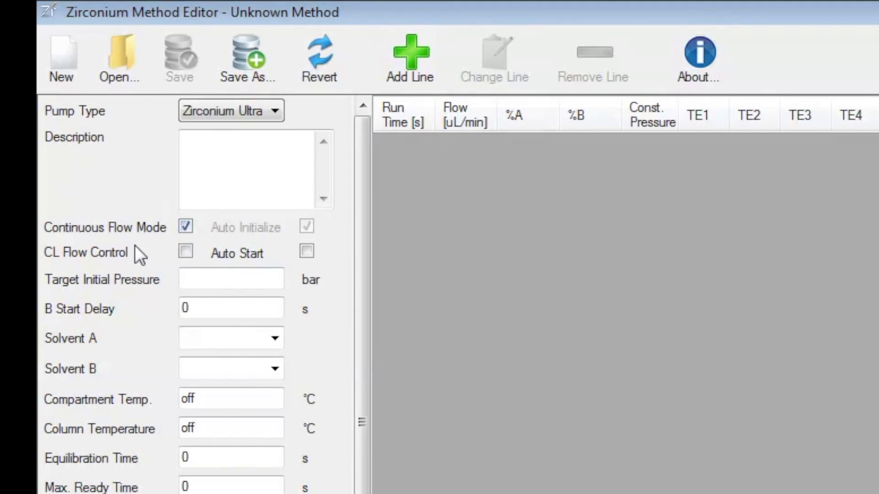
click(186, 252)
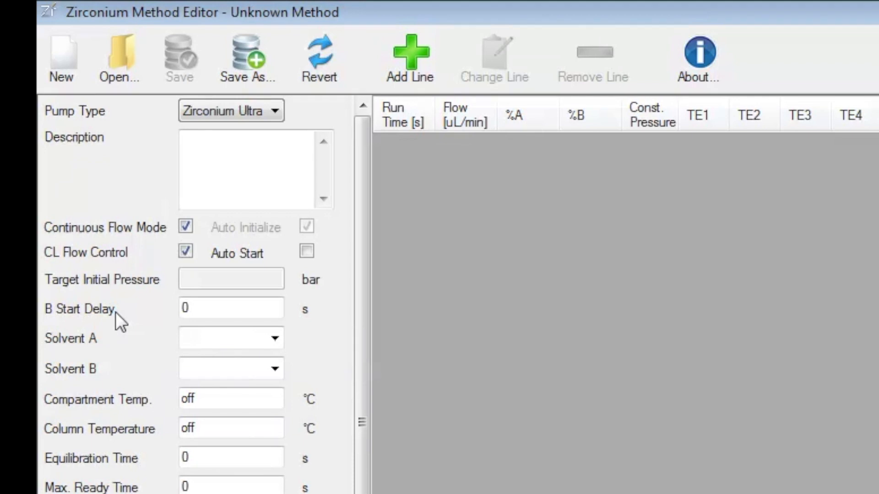
click(195, 314)
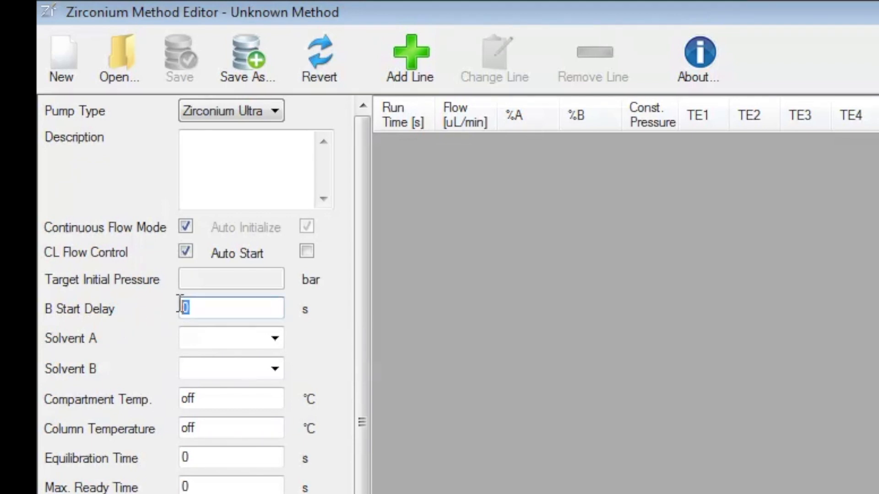
text(4)
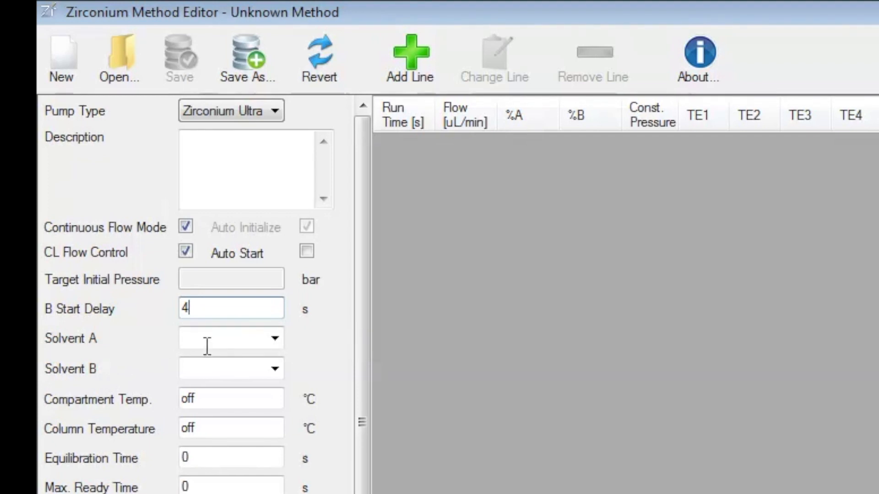
- Choose H2O as Solvent A and ACN as Solvent B for the method
click(275, 340)
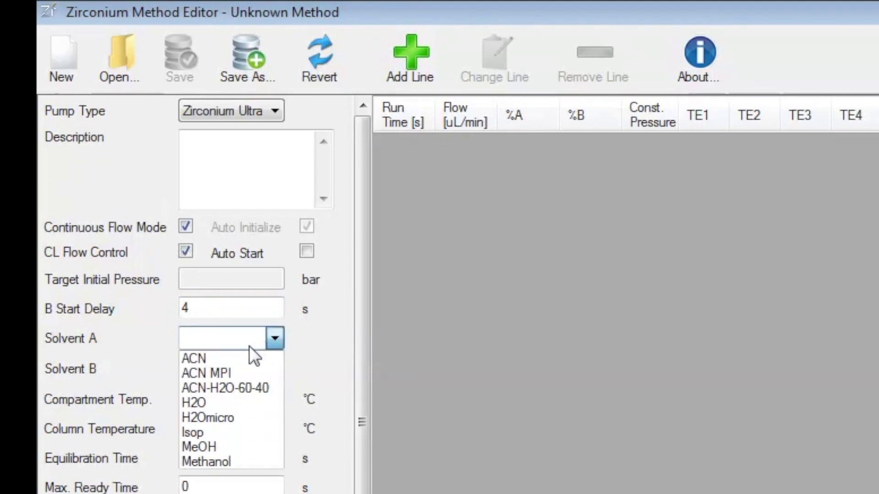
click(207, 401)
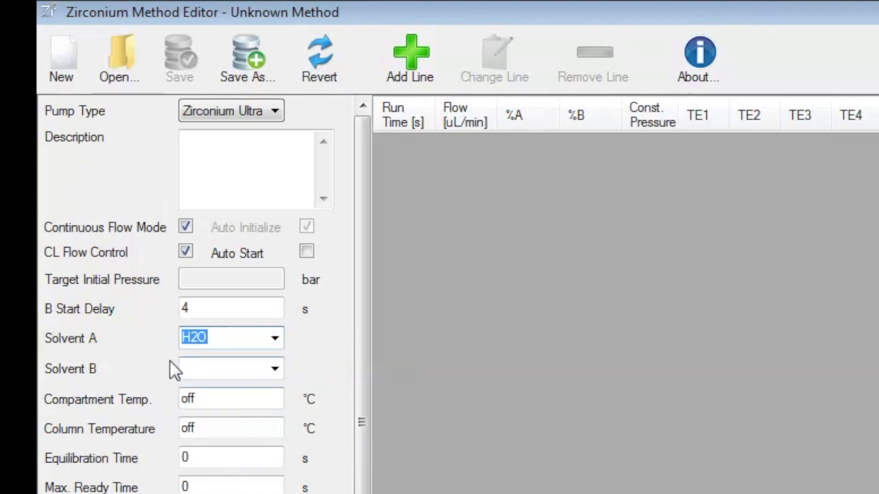
click(274, 369)
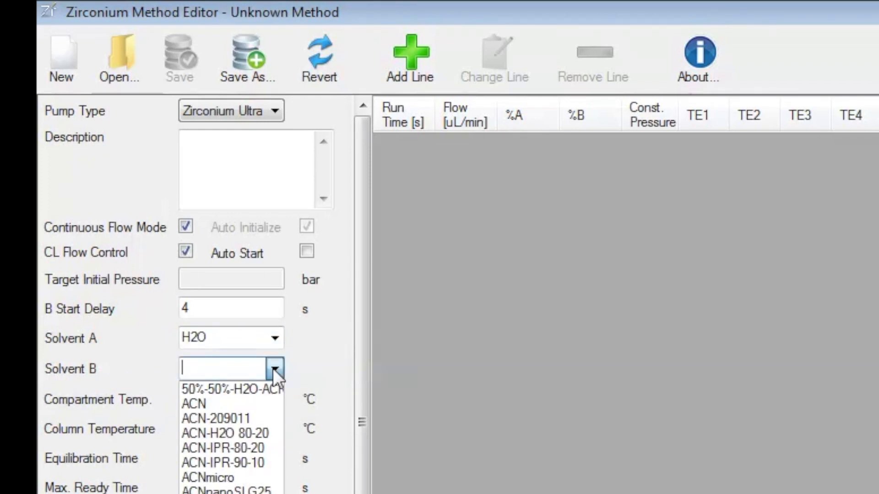
click(199, 403)
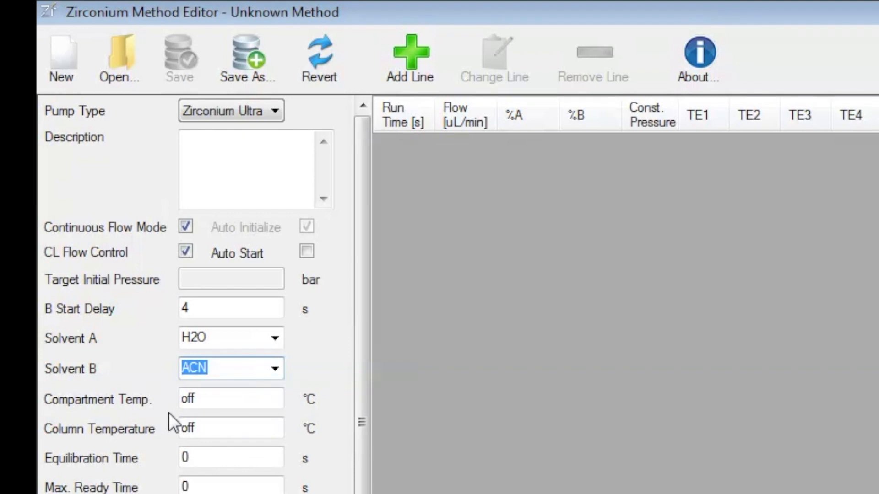
- Set the compartment temperature to 35 °C, the equilibration time to 240 s and the maximum ready time to 3600 s
double_click(200, 398)
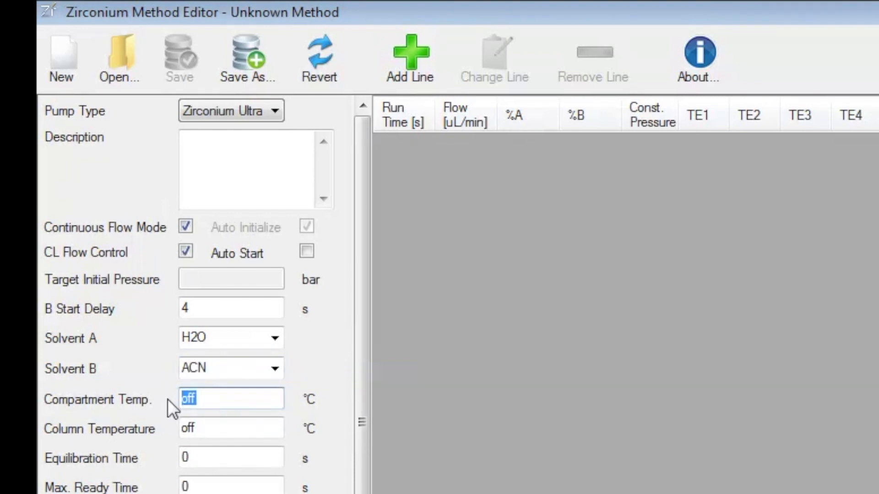
text(35)
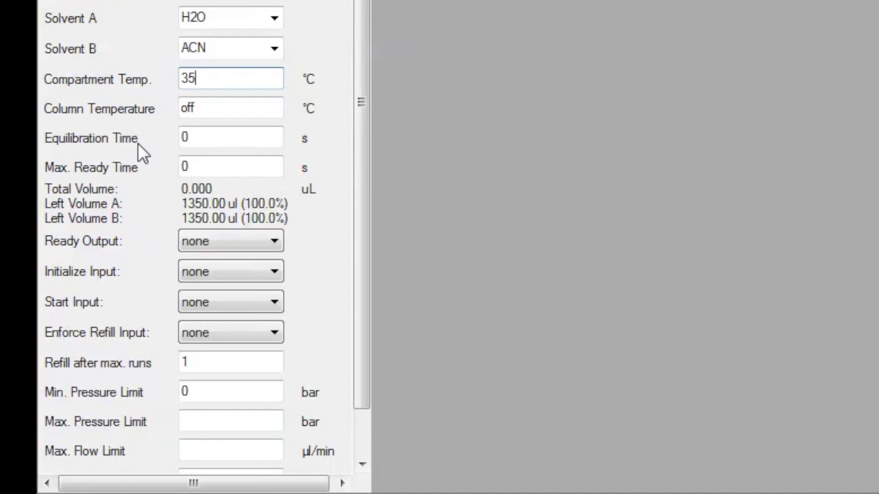
click(190, 137)
drag(191, 137, 171, 132)
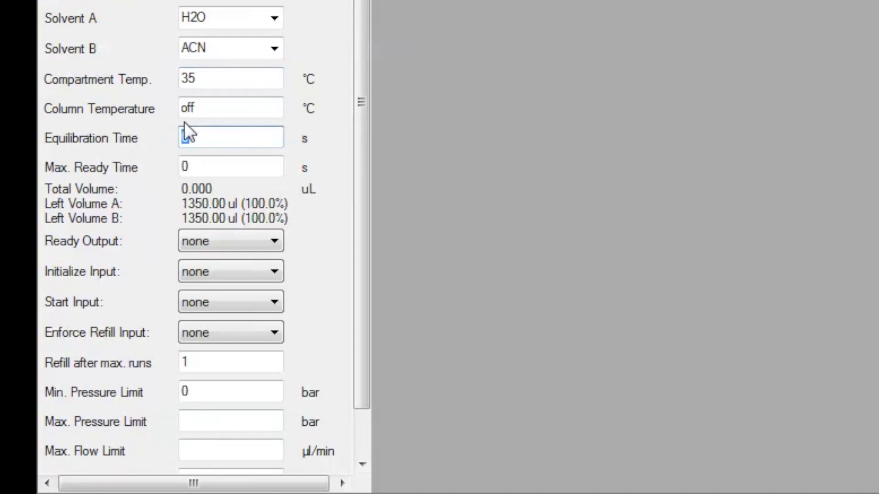
text(240)
click(199, 168)
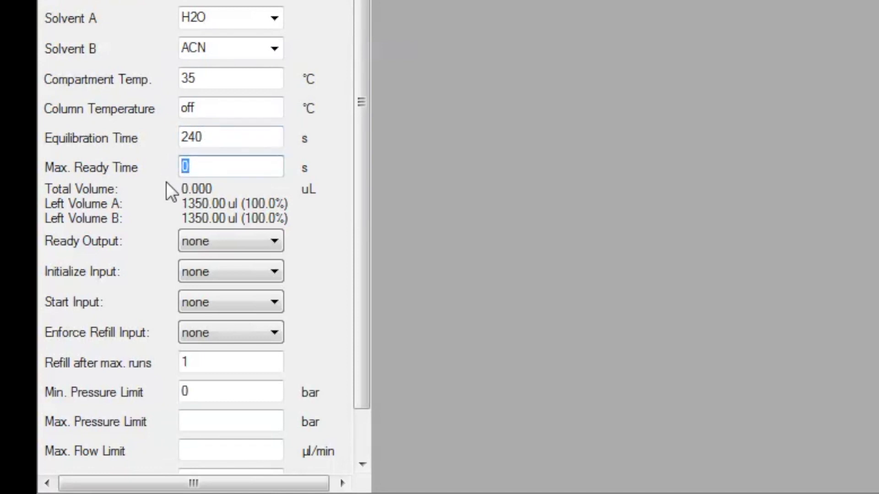
text(3600)
- Assign TE1 as the Ready Output and DI1 as the Start Input
click(271, 242)
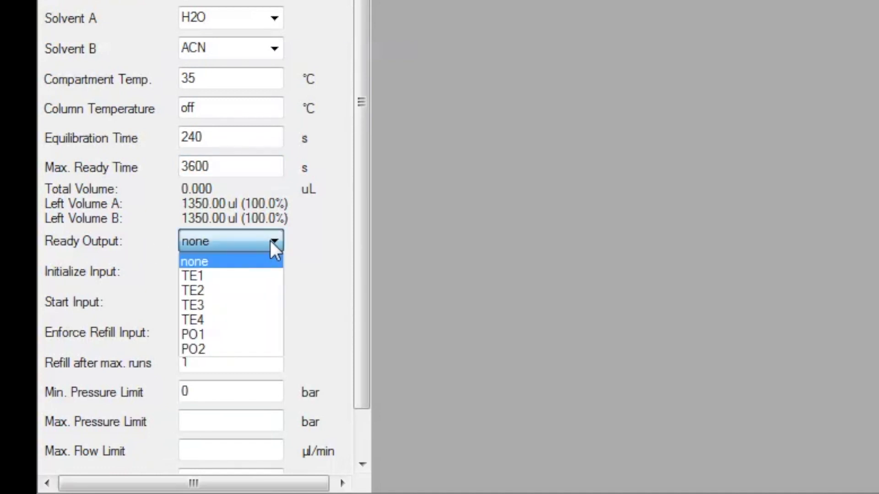
click(210, 275)
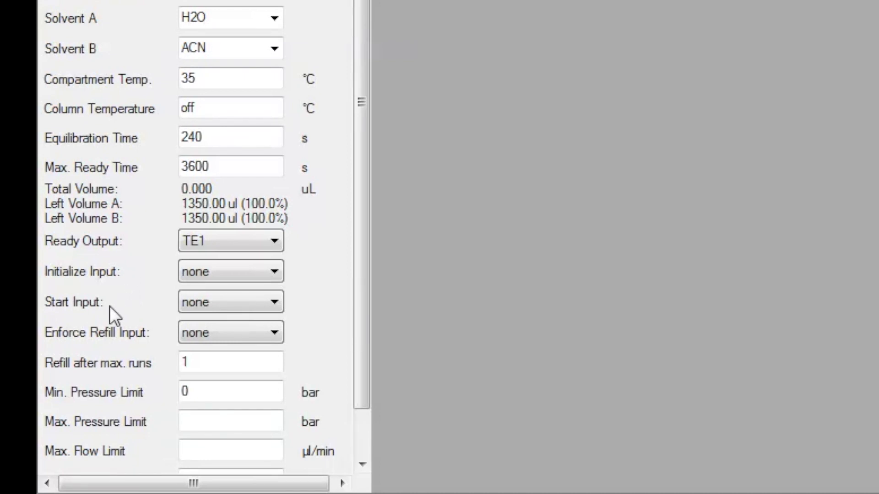
click(270, 301)
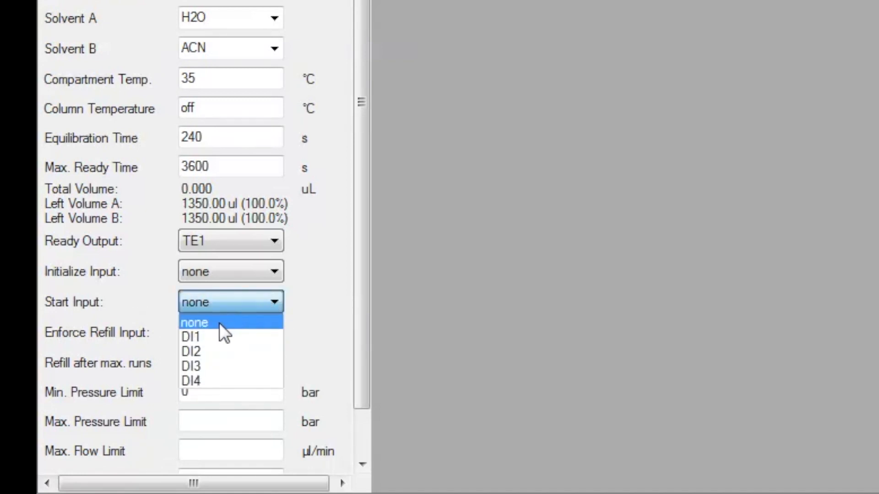
click(199, 336)
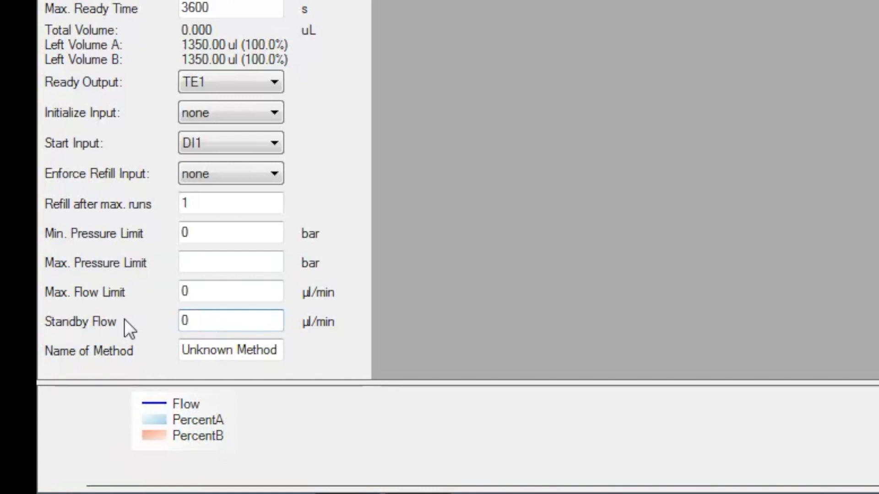
- Set the standby flow to 0.1 µl/min and name the method "Instruction Method"
text(.1)
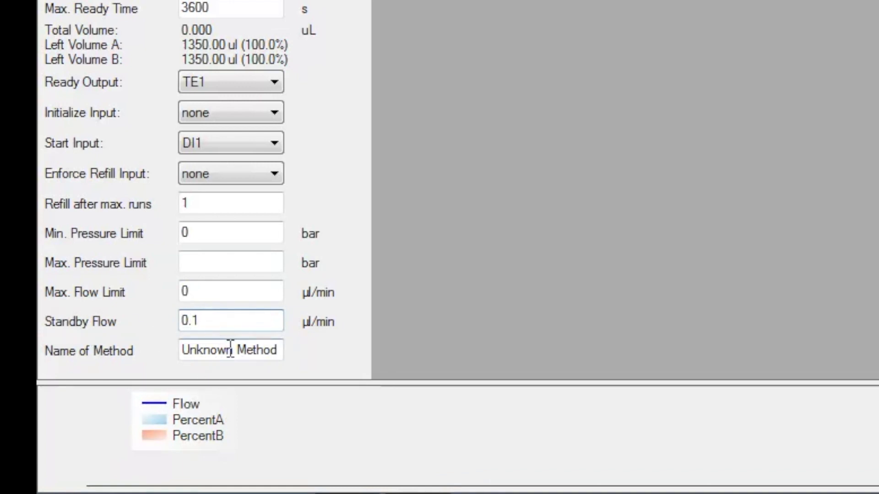
drag(235, 350, 170, 349)
text(Instruction)
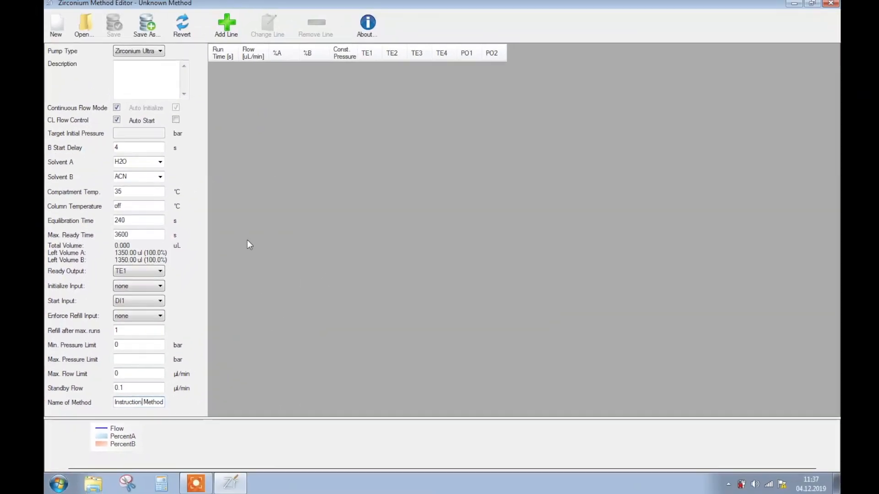
- Add the first gradient line at 0 s with a flow of 4 µL/min, 95 %A and 5 %B
click(228, 28)
click(254, 387)
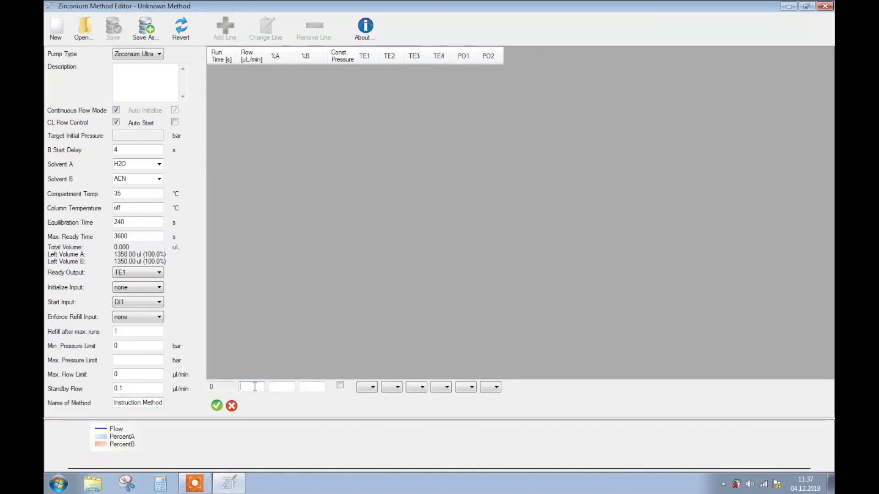
click(271, 387)
text(95)
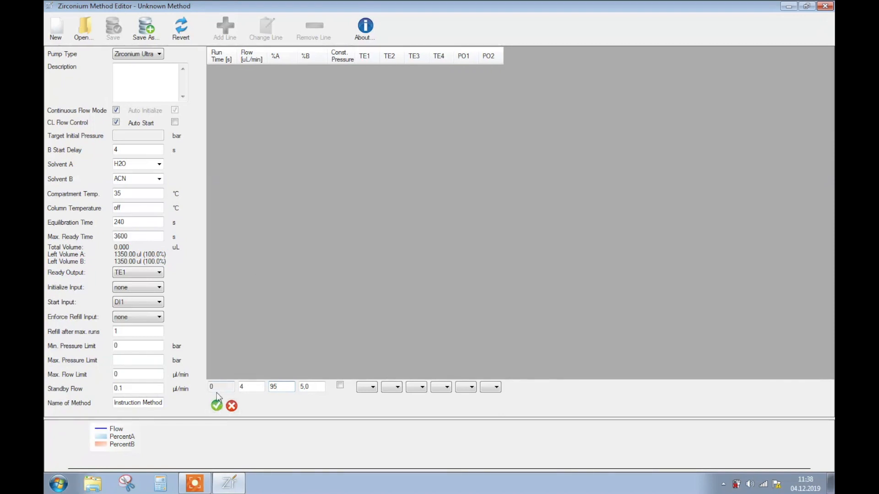
click(217, 405)
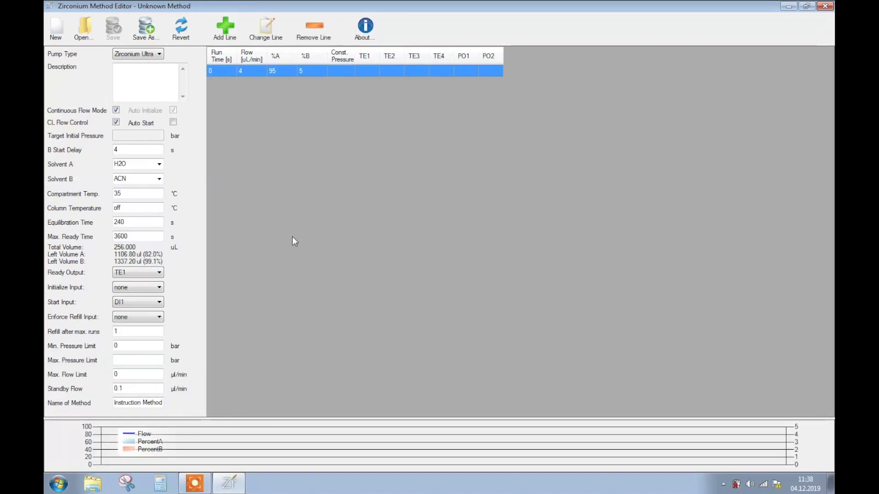
- Add a gradient line at 1 s with TE2 switched on, keeping 4 µL/min and 95 %A
click(225, 34)
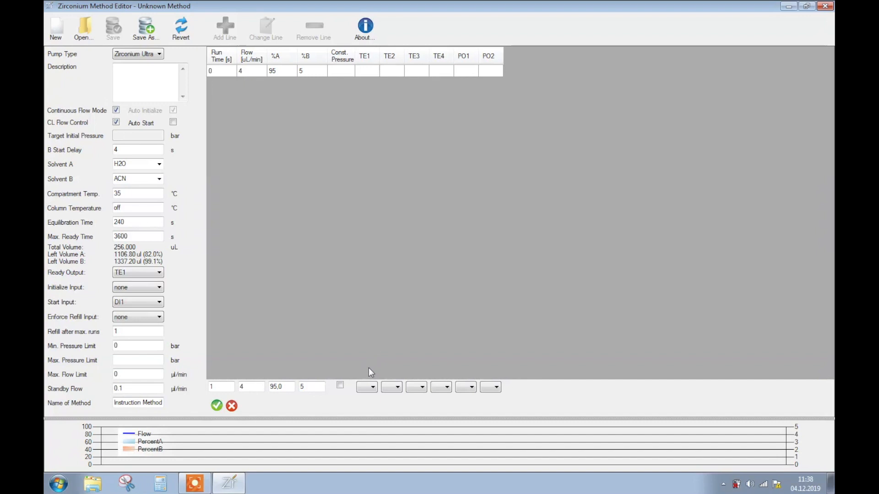
click(397, 389)
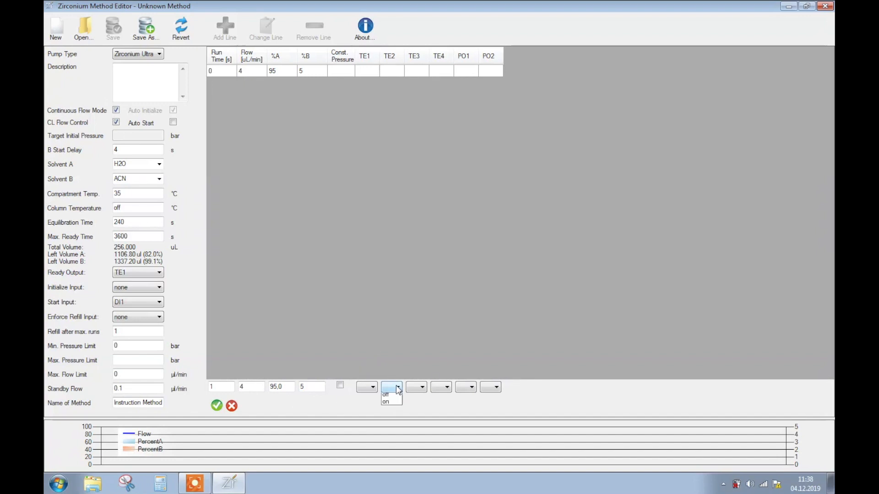
click(396, 411)
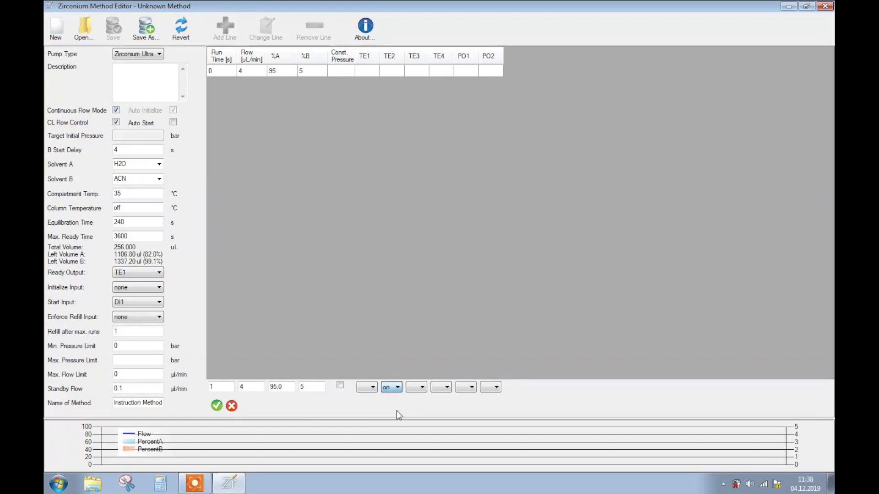
click(216, 405)
- Add a gradient line at 4 s with TE2 off and another at 60 s, both with 4 µL/min and 95 %A
click(227, 33)
text(60)
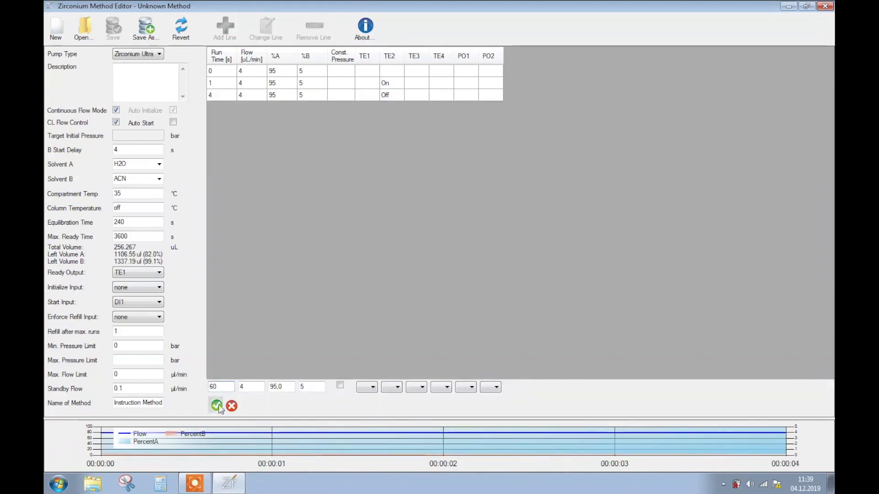
click(216, 405)
- Add gradient lines at 300 s and 420 s, both with 4 µL/min, 5 %A and 95 %B
click(225, 30)
text(3005)
click(216, 406)
click(224, 30)
text(420)
key(Return)
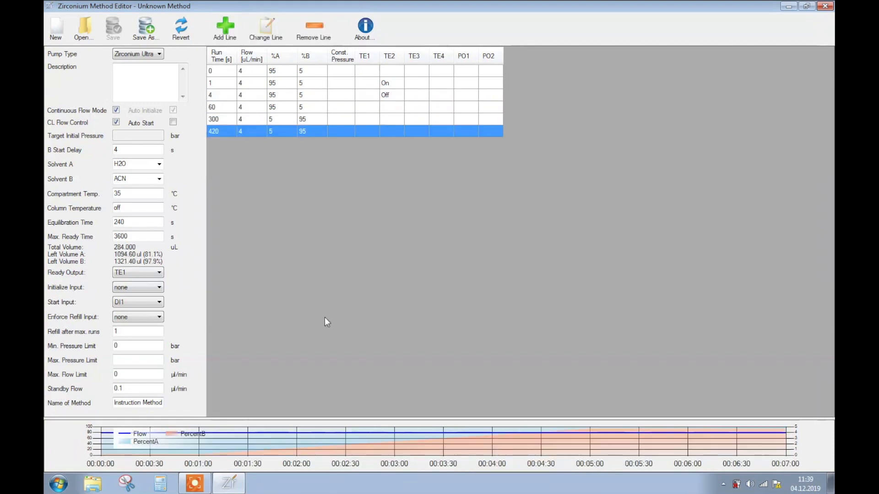
- Enlarge the gradient chart area below the method table and save the method in the Methods folder as "Instructio Methode"
drag(394, 423, 393, 274)
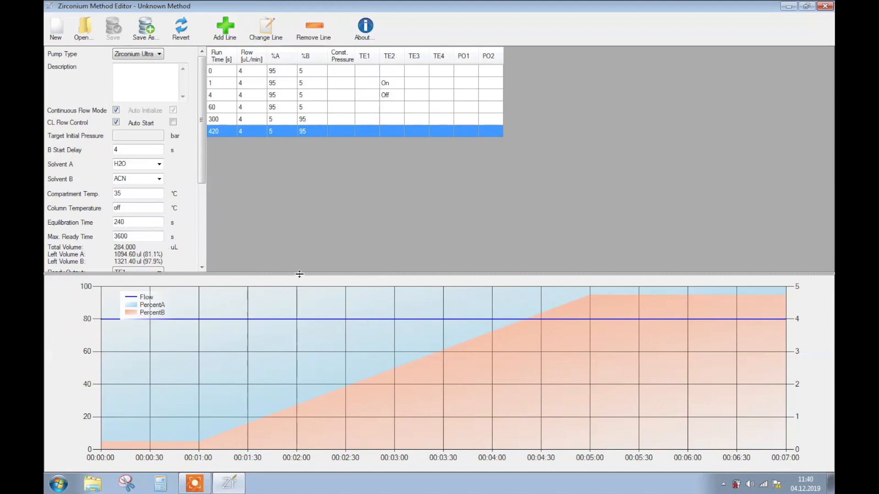
drag(299, 274, 300, 352)
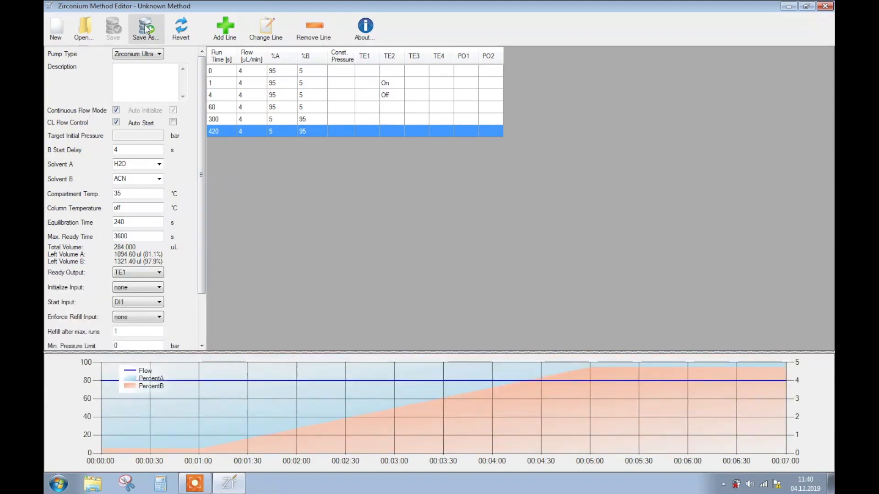
click(147, 29)
text(Instruct)
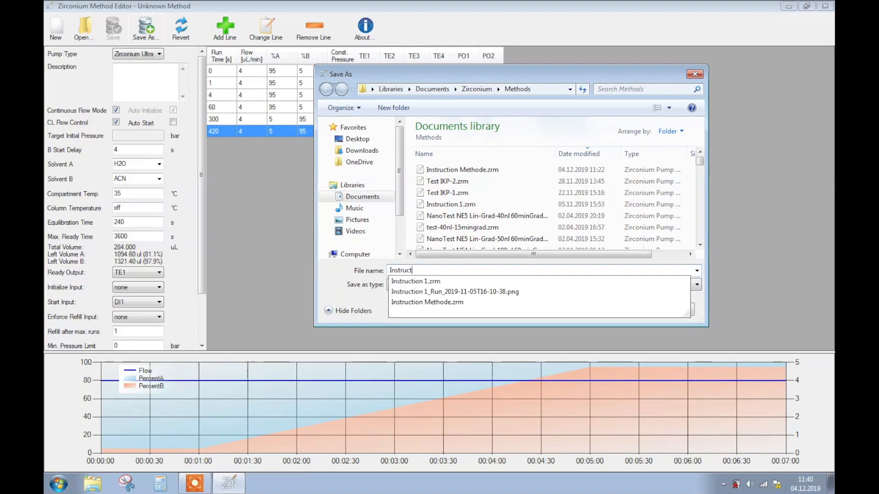
text(io Methode)
key(Return)
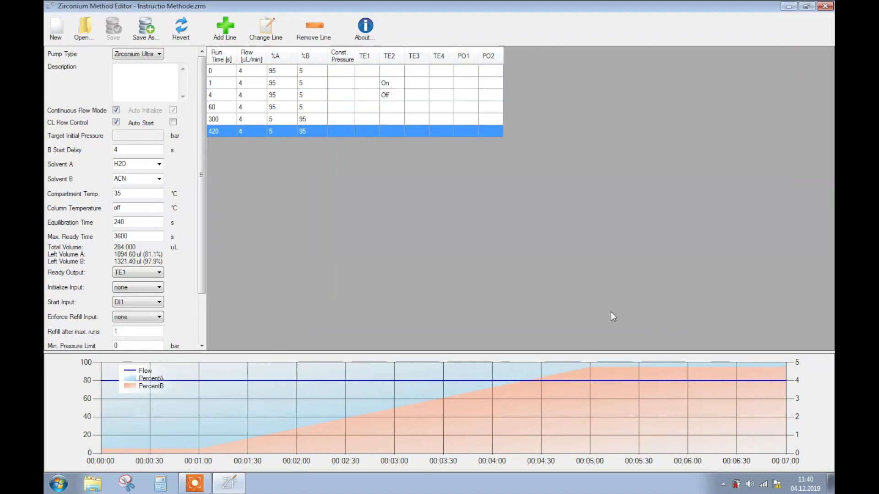
- Switch from the method editor to the Zirconium control program and open the bus over RS232 on COM22
click(825, 9)
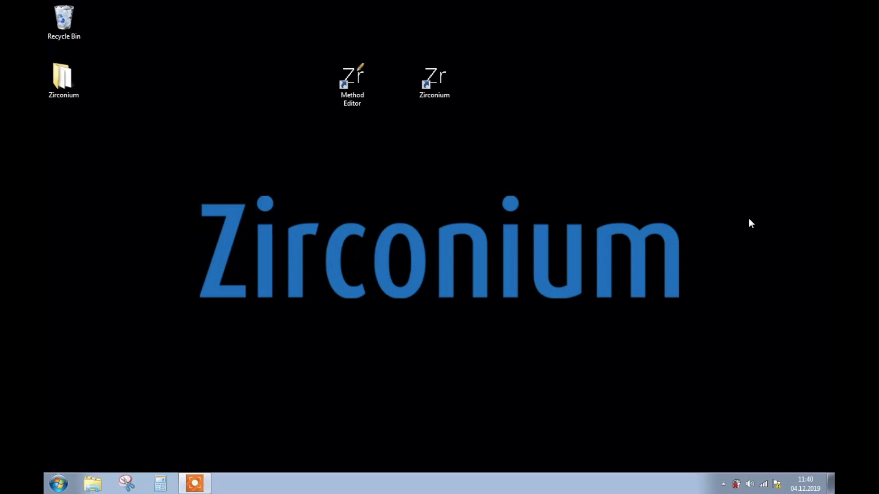
double_click(432, 82)
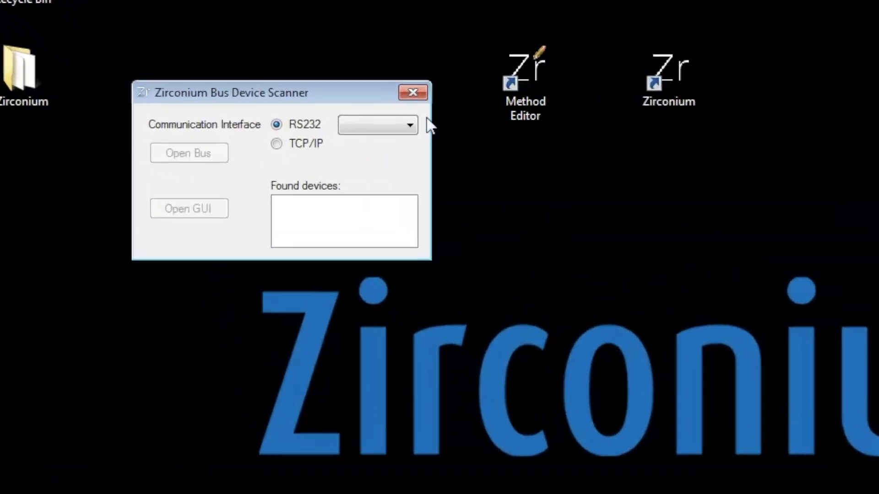
click(404, 127)
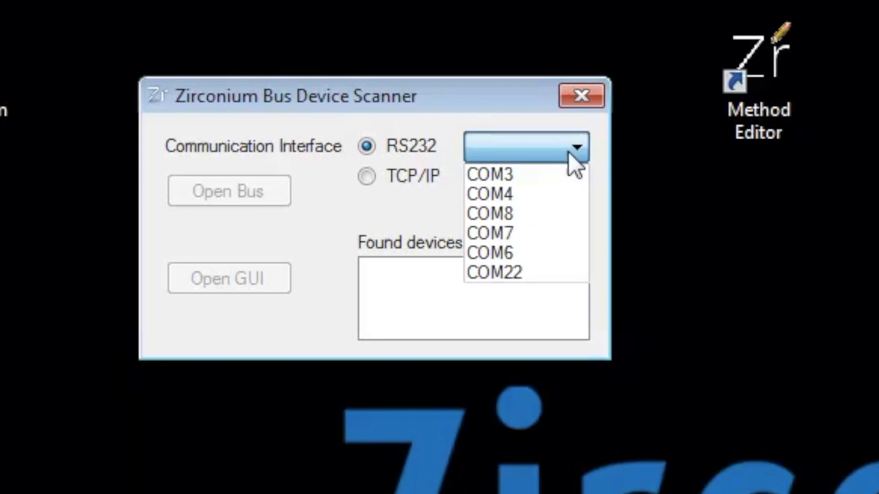
click(567, 276)
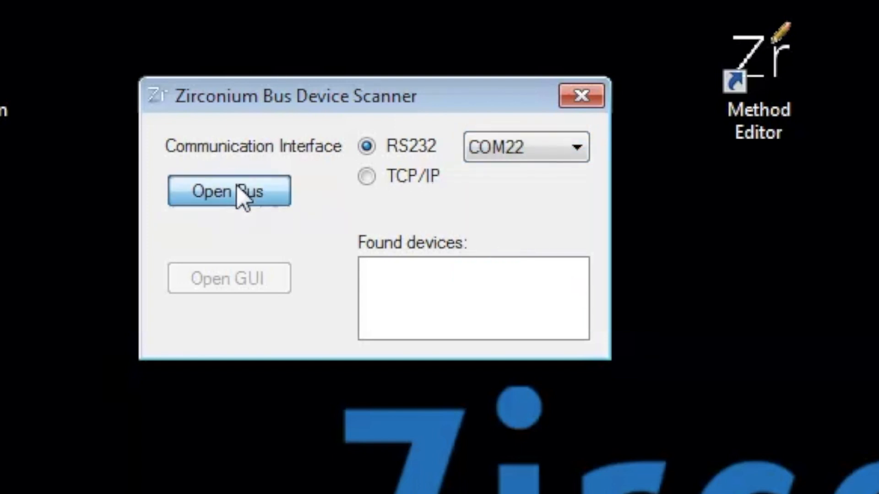
click(242, 196)
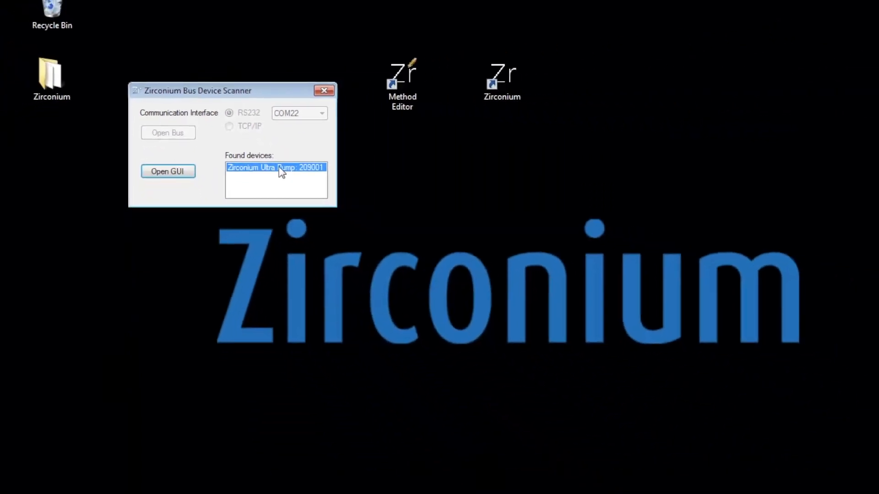
- Open the control window of the found Zirconium Ultra Pump, maximize it, and show its extended status and method status
double_click(279, 168)
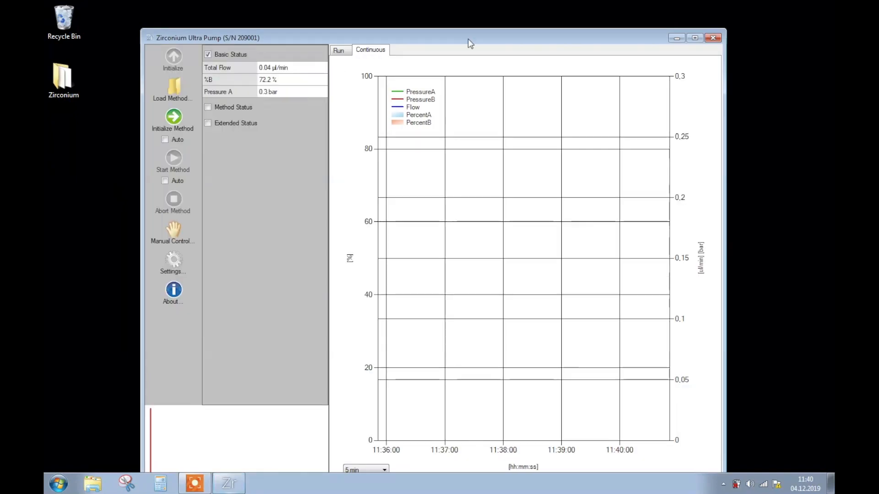
click(694, 38)
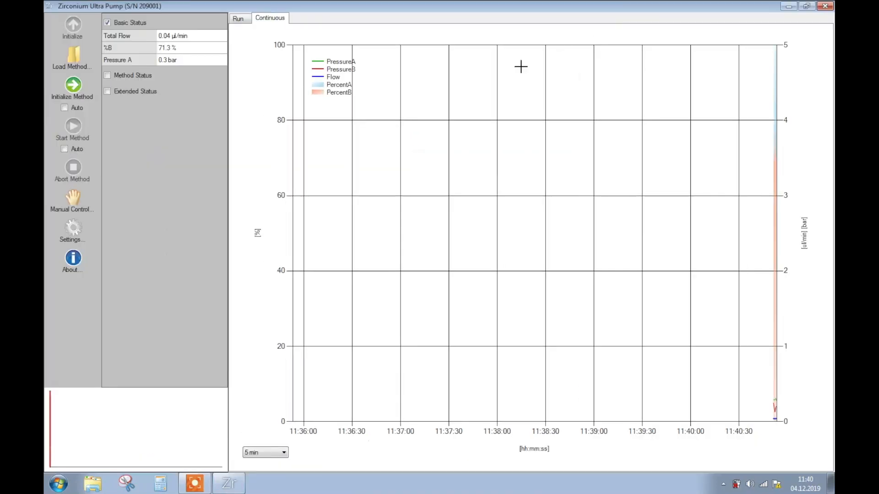
click(108, 91)
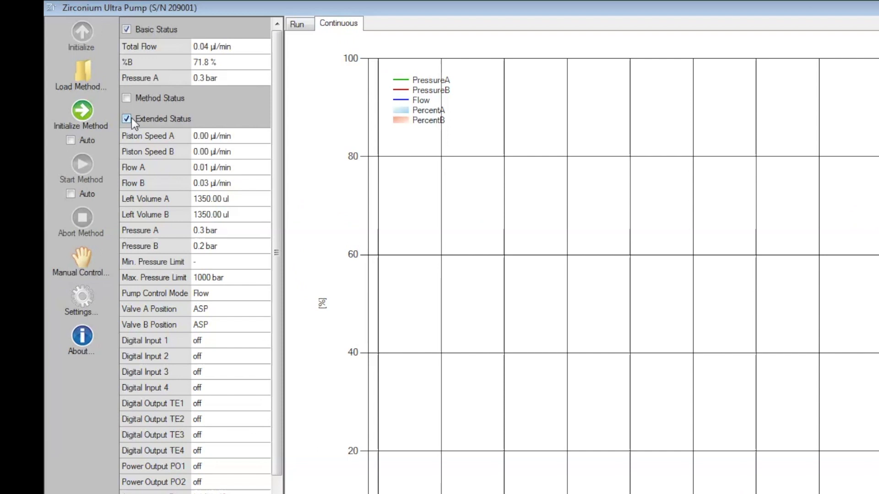
click(126, 98)
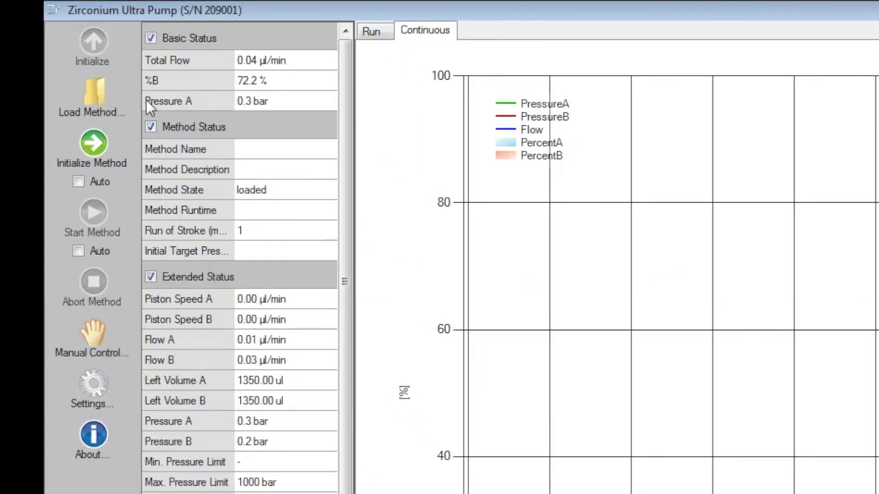
- Load the method file "Instructio Methode.zrm" from the Methods folder into the pump control, accepting the current default settings
click(91, 90)
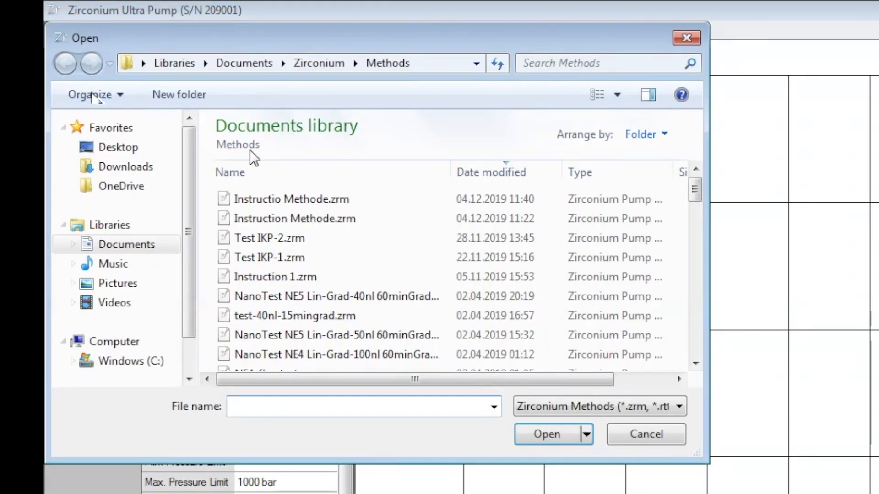
click(285, 199)
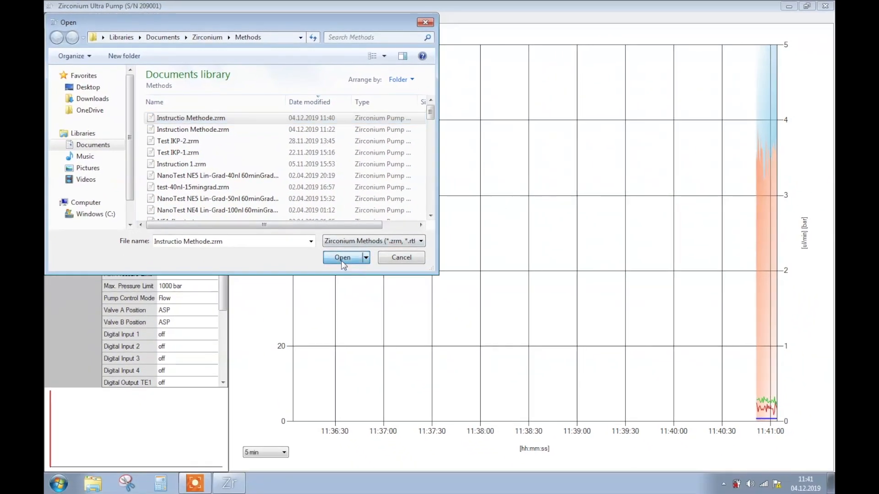
click(441, 342)
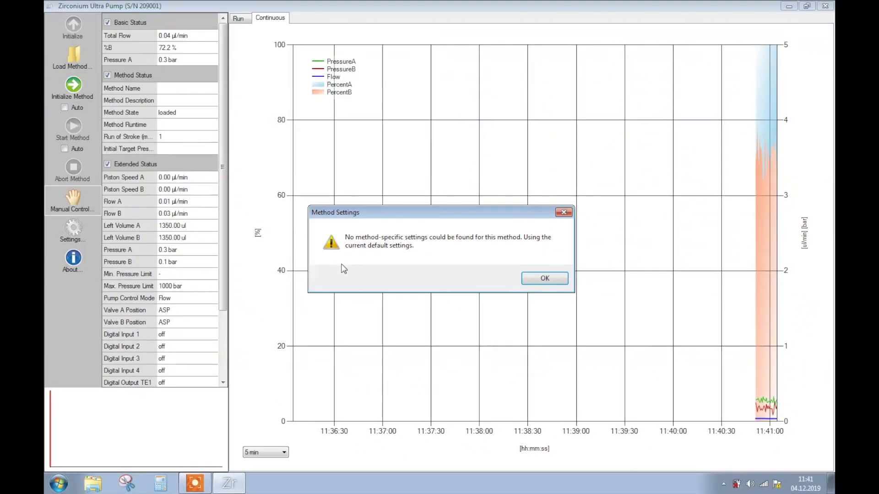
click(544, 280)
click(532, 284)
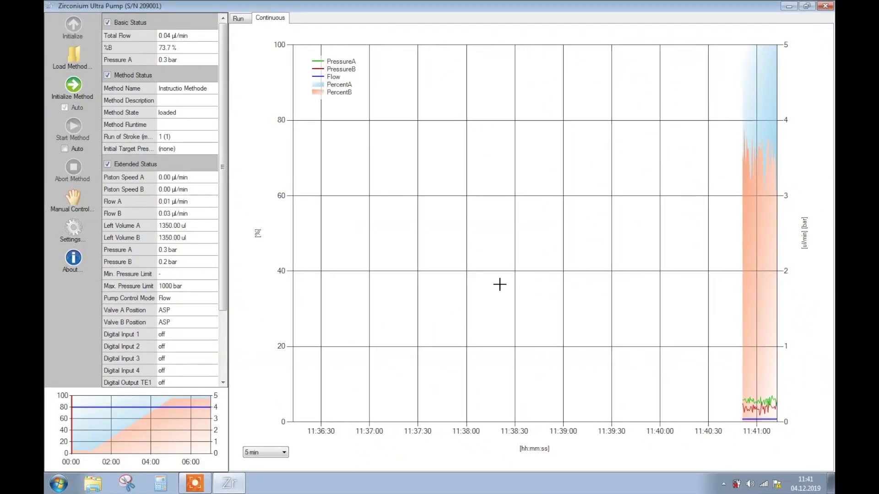